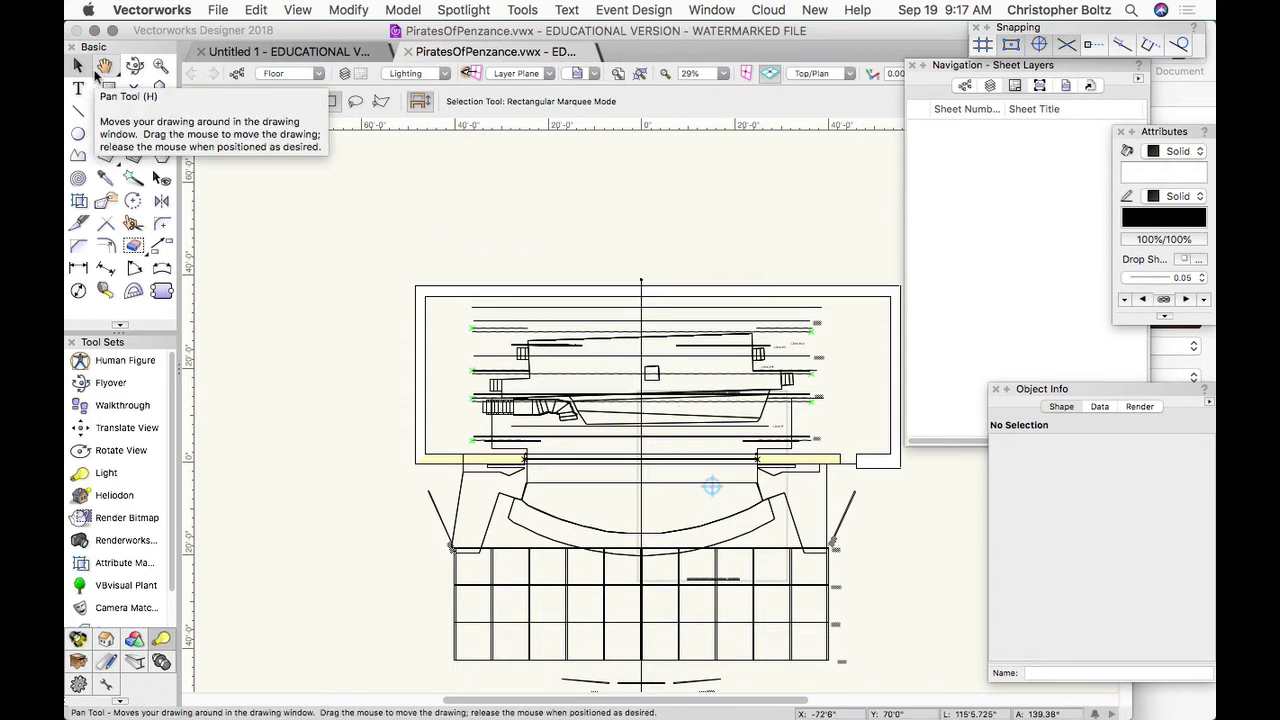
Use the Move Page tool to shift the page boundary up and across over the stage area of the plan.
left_click(97, 72)
left_click_drag(97, 72, 134, 86)
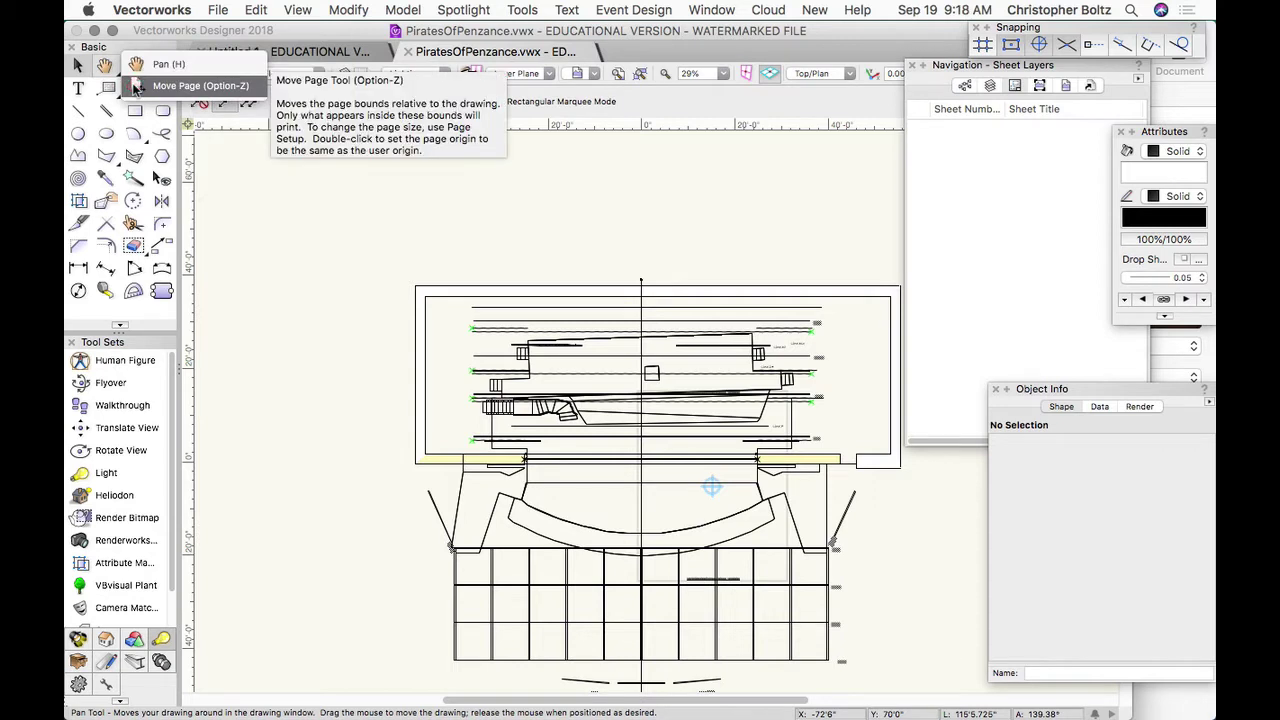
left_click(105, 67)
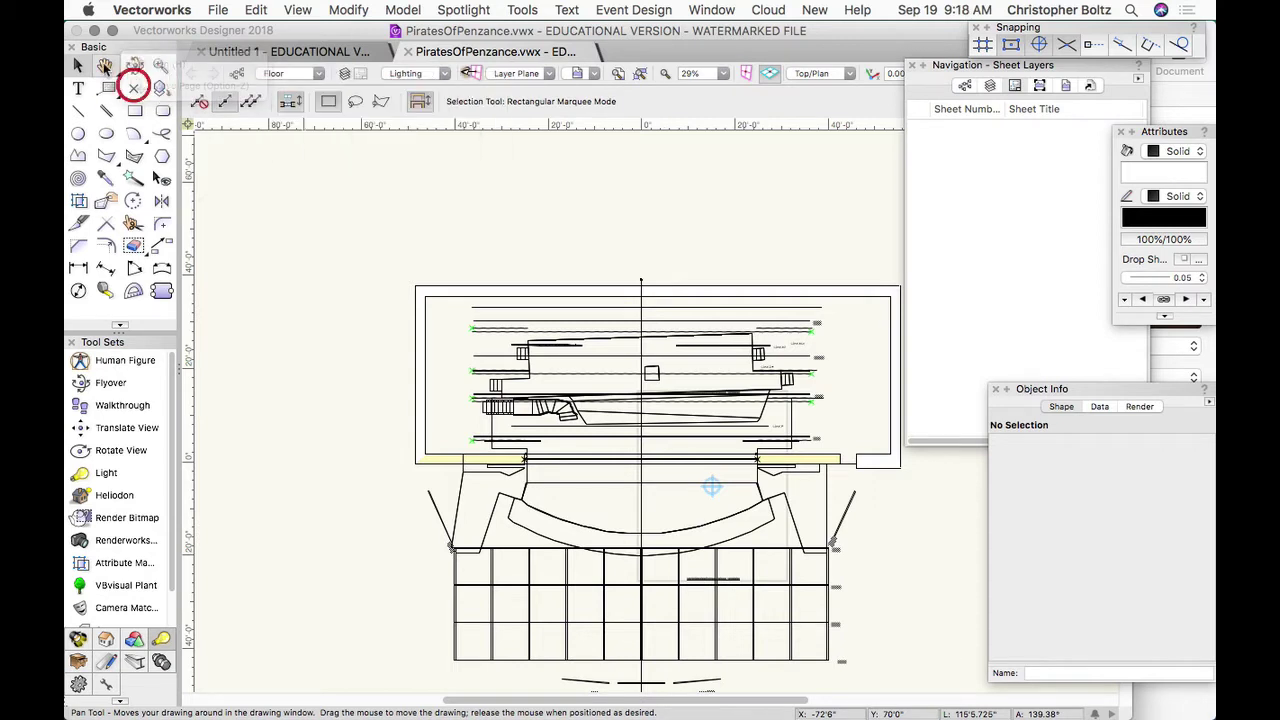
left_click(112, 72)
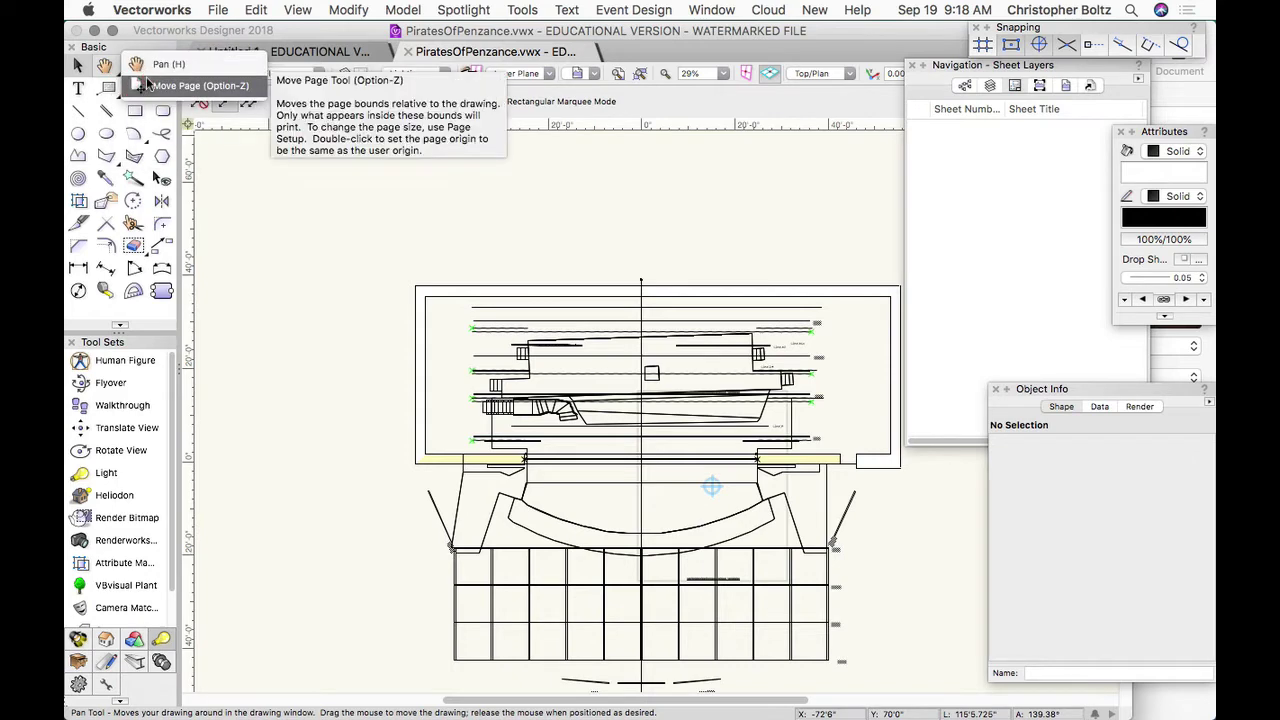
left_click(154, 87)
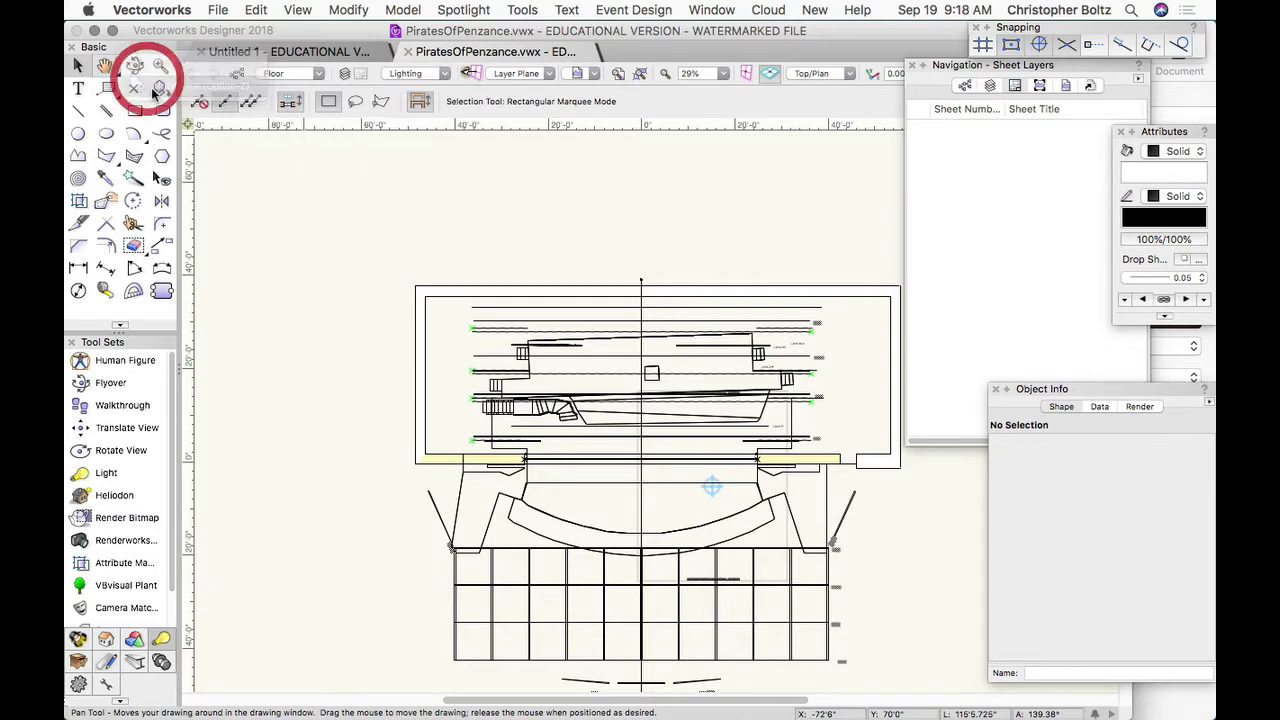
left_click_drag(524, 273, 513, 203)
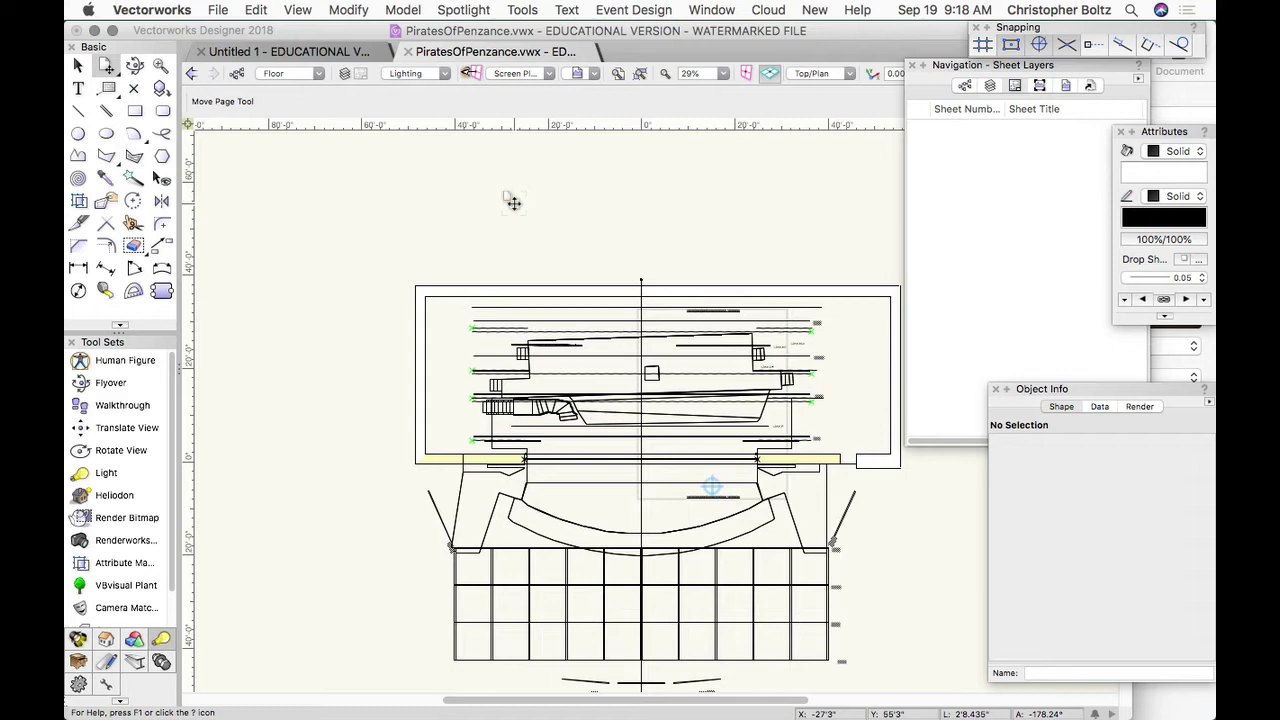
mouse_move(698, 263)
left_mouse_down()
mouse_move(651, 240)
mouse_move(334, 200)
mouse_move(286, 163)
mouse_move(466, 240)
mouse_move(571, 240)
mouse_move(524, 236)
mouse_move(543, 246)
left_mouse_up()
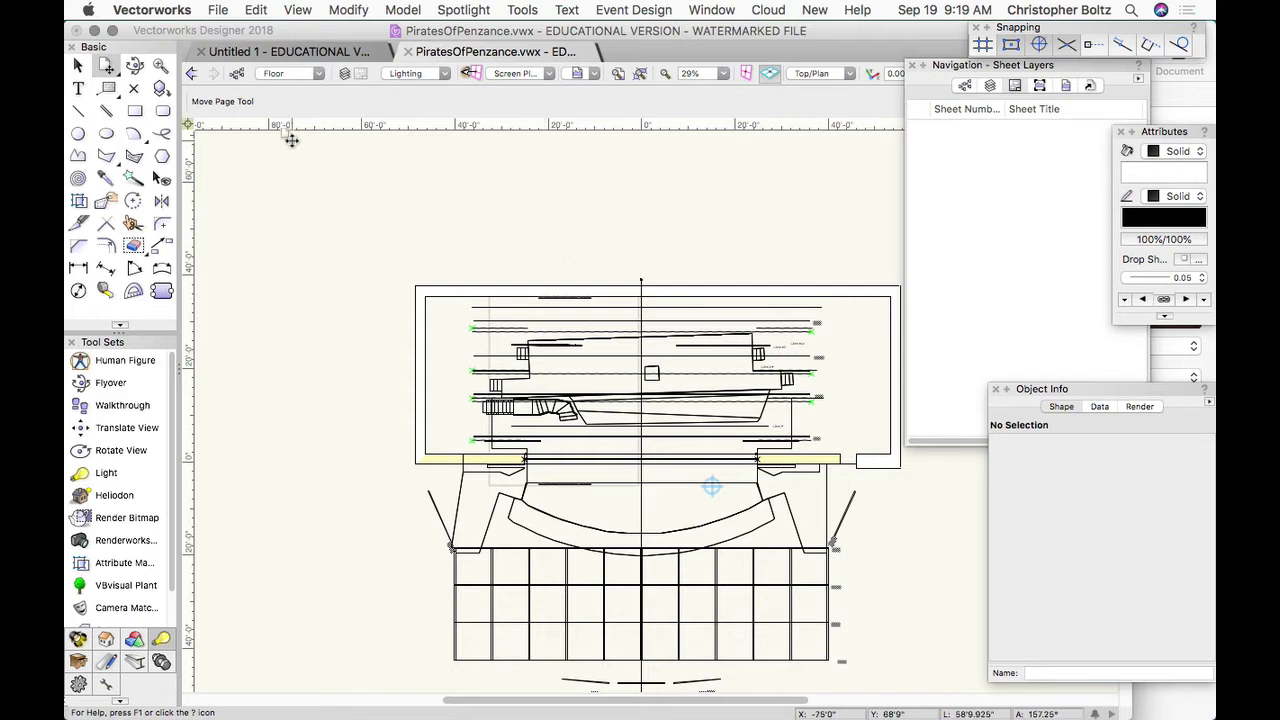
Open Page Setup and look through the preset sizes unavailable in printer setup, leaving that option off.
left_click(224, 11)
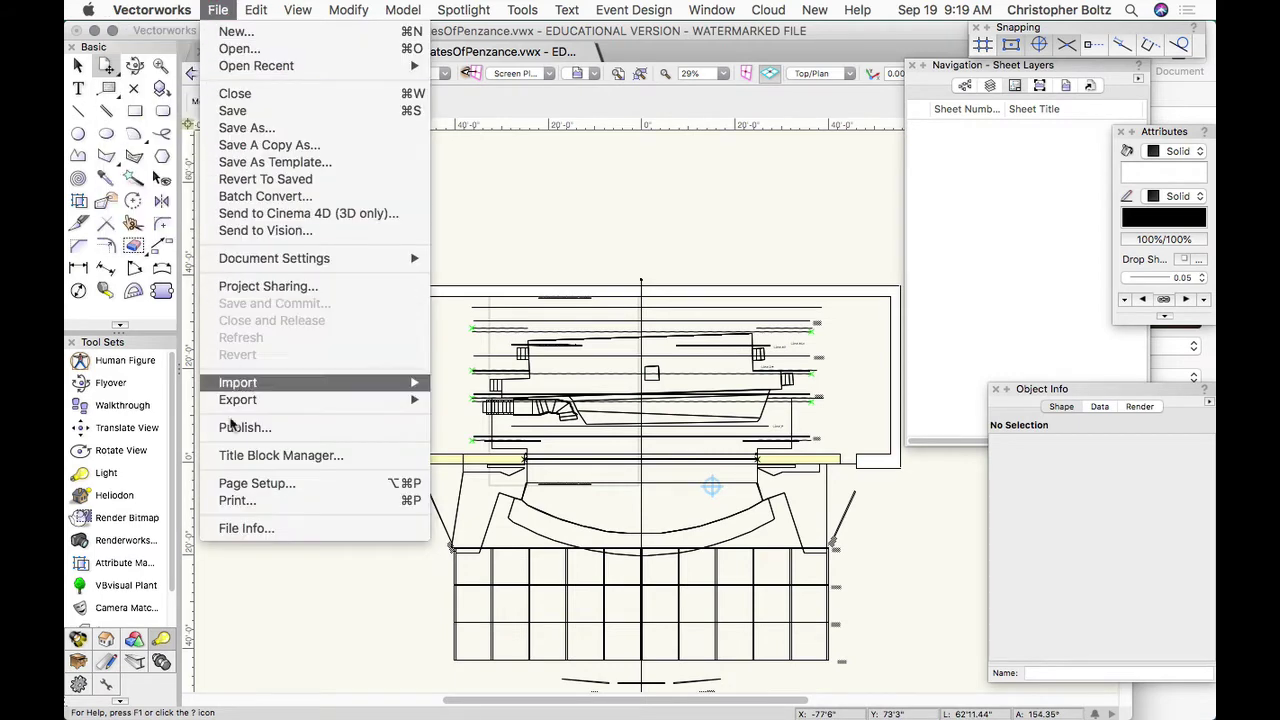
left_click(237, 484)
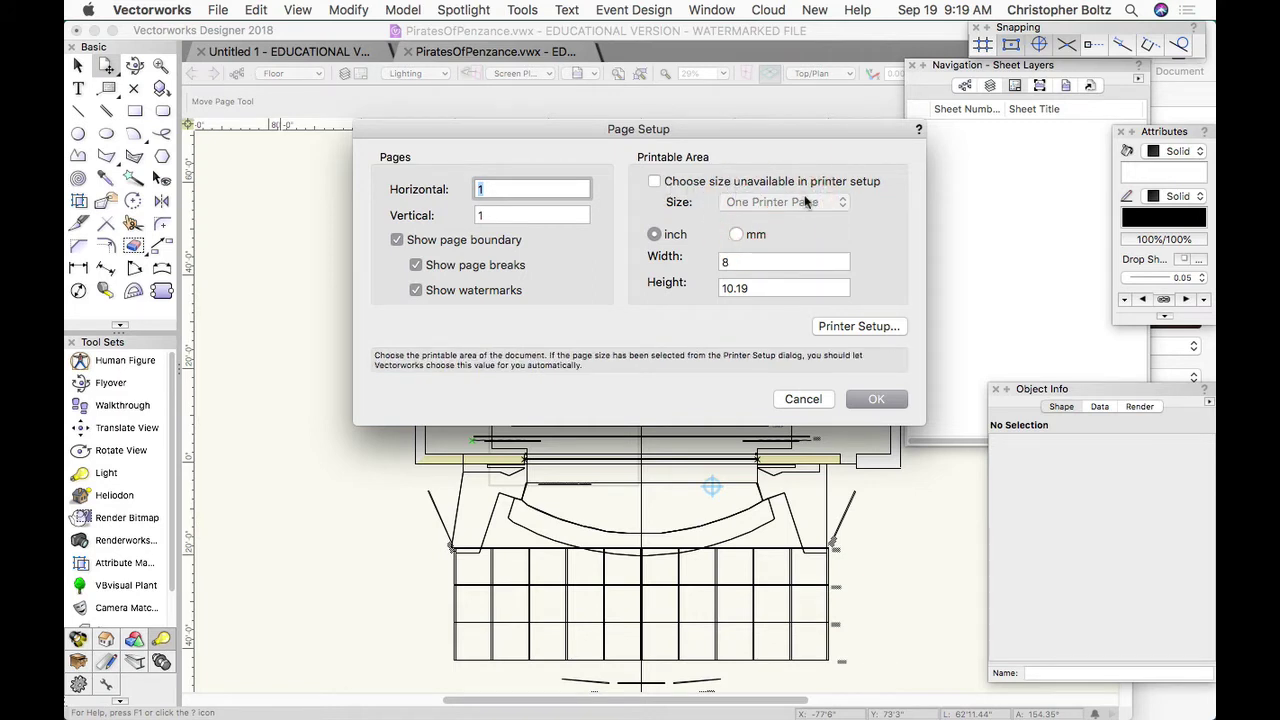
left_click(655, 181)
left_click(736, 202)
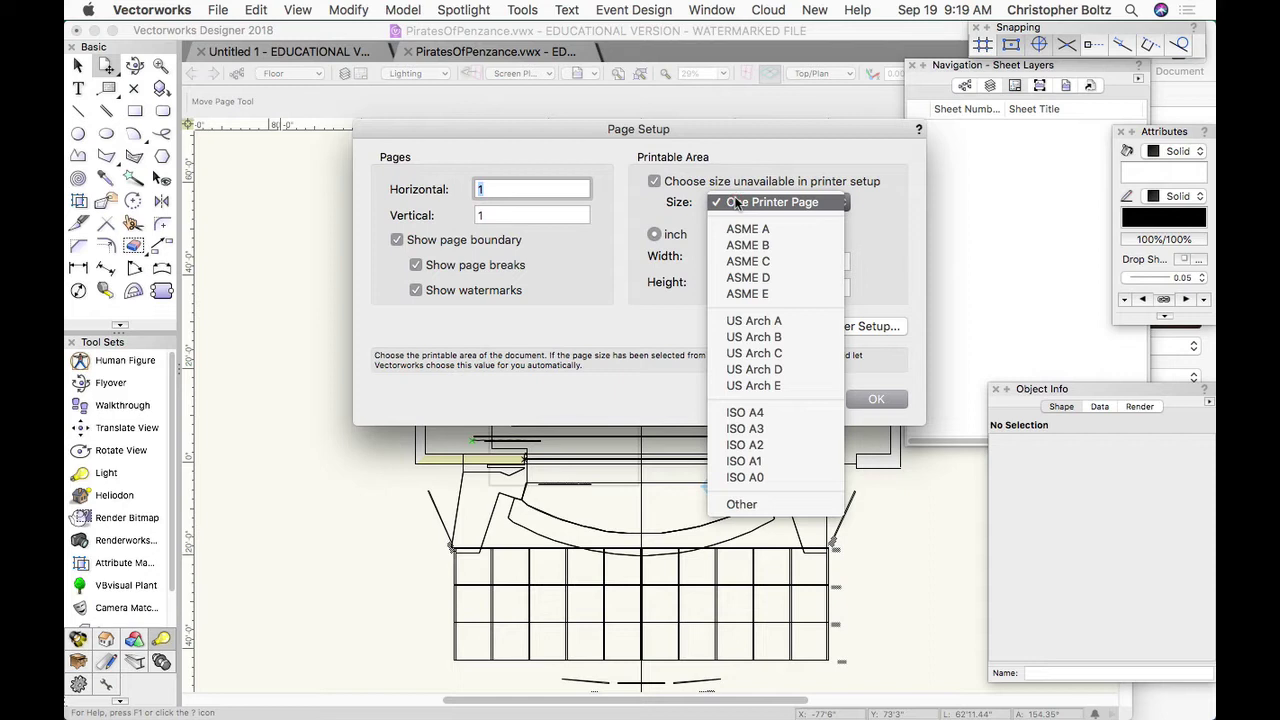
left_click(736, 202)
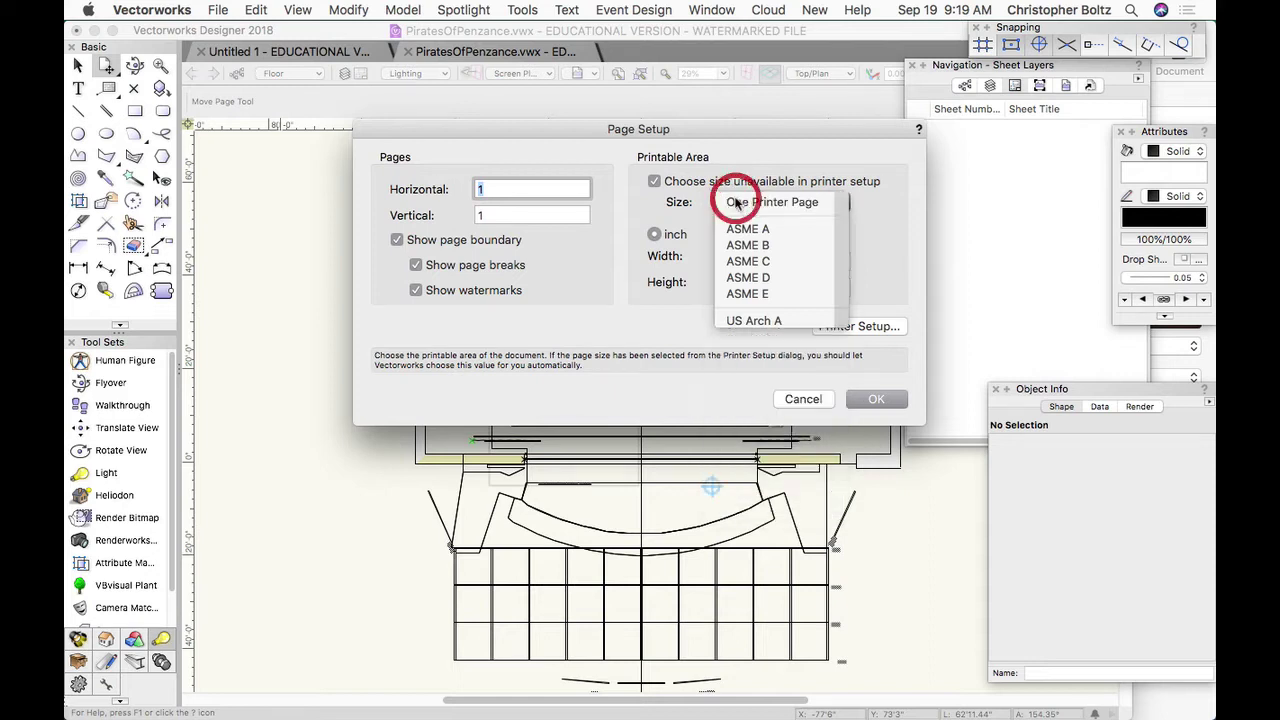
left_click(656, 181)
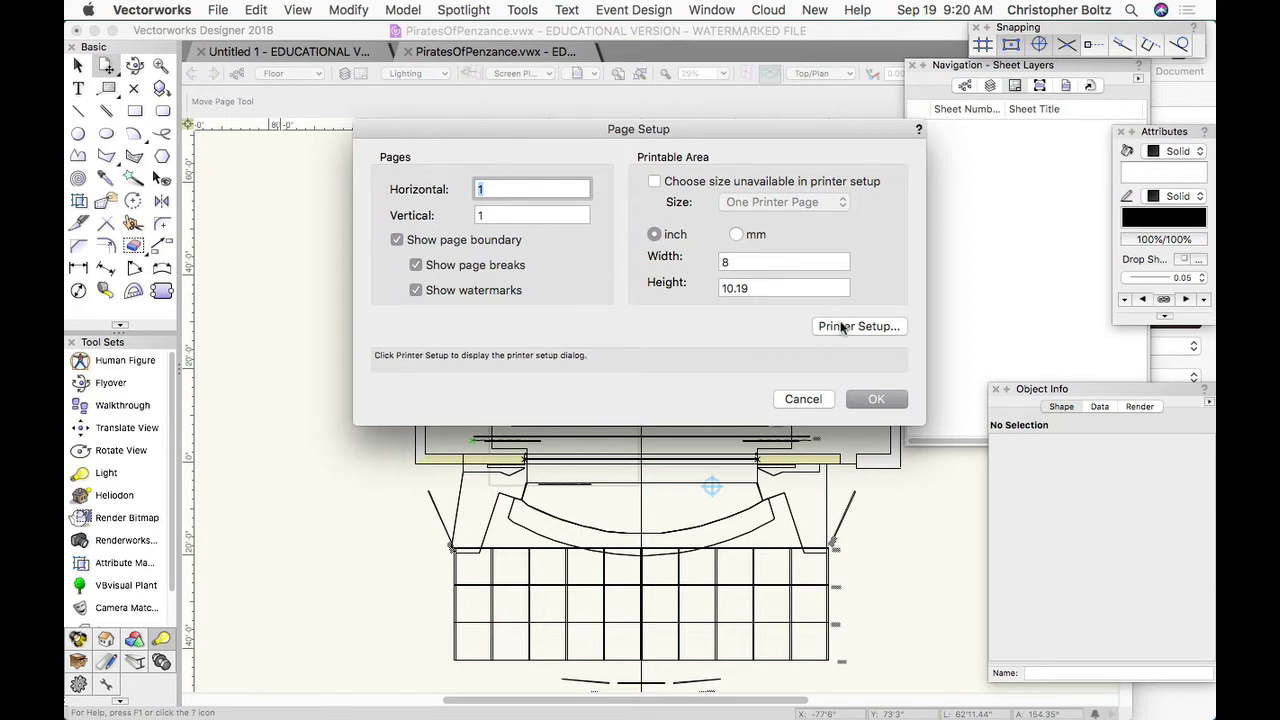
Set the printer page to landscape orientation at 50% scale and apply the page setup.
left_click(855, 327)
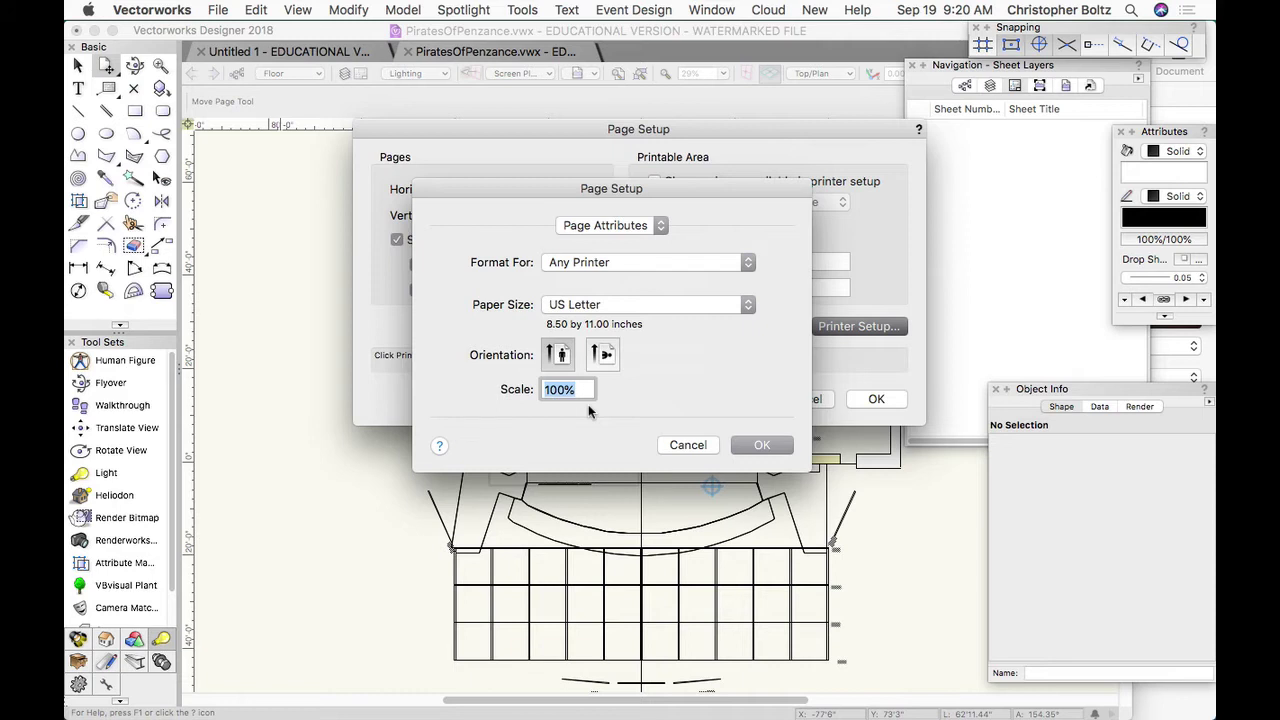
type("50")
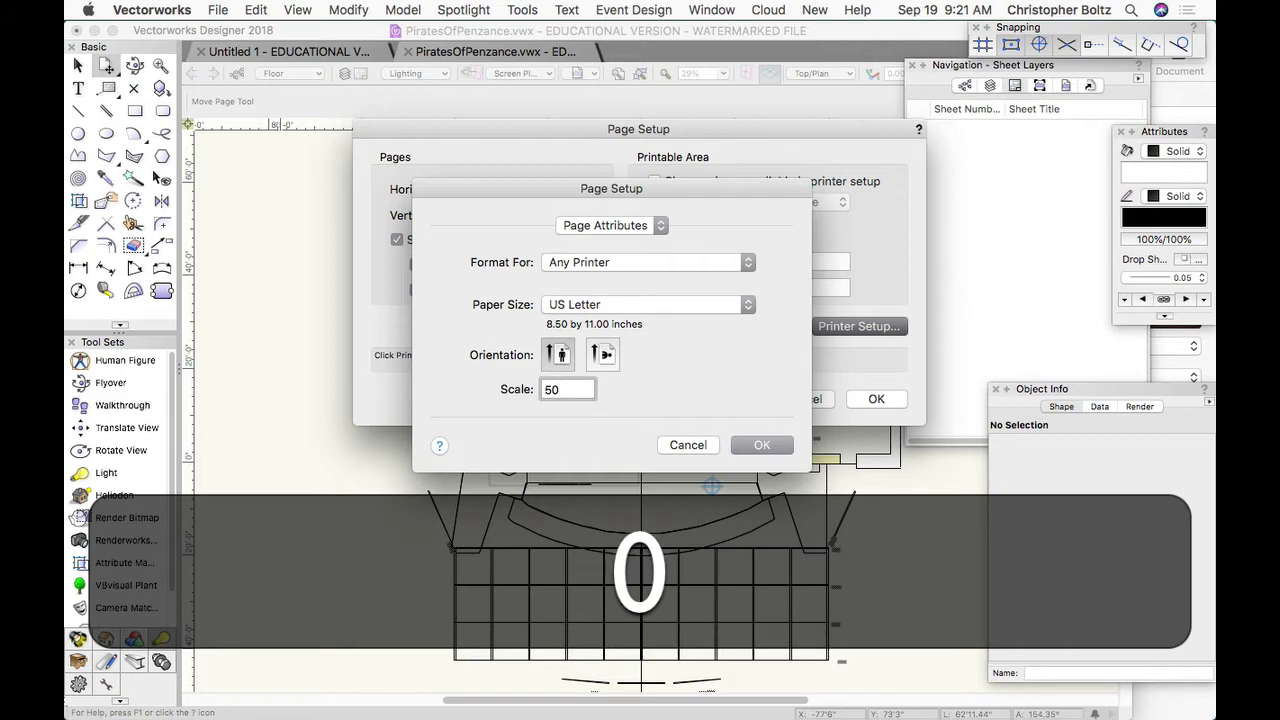
left_click(607, 355)
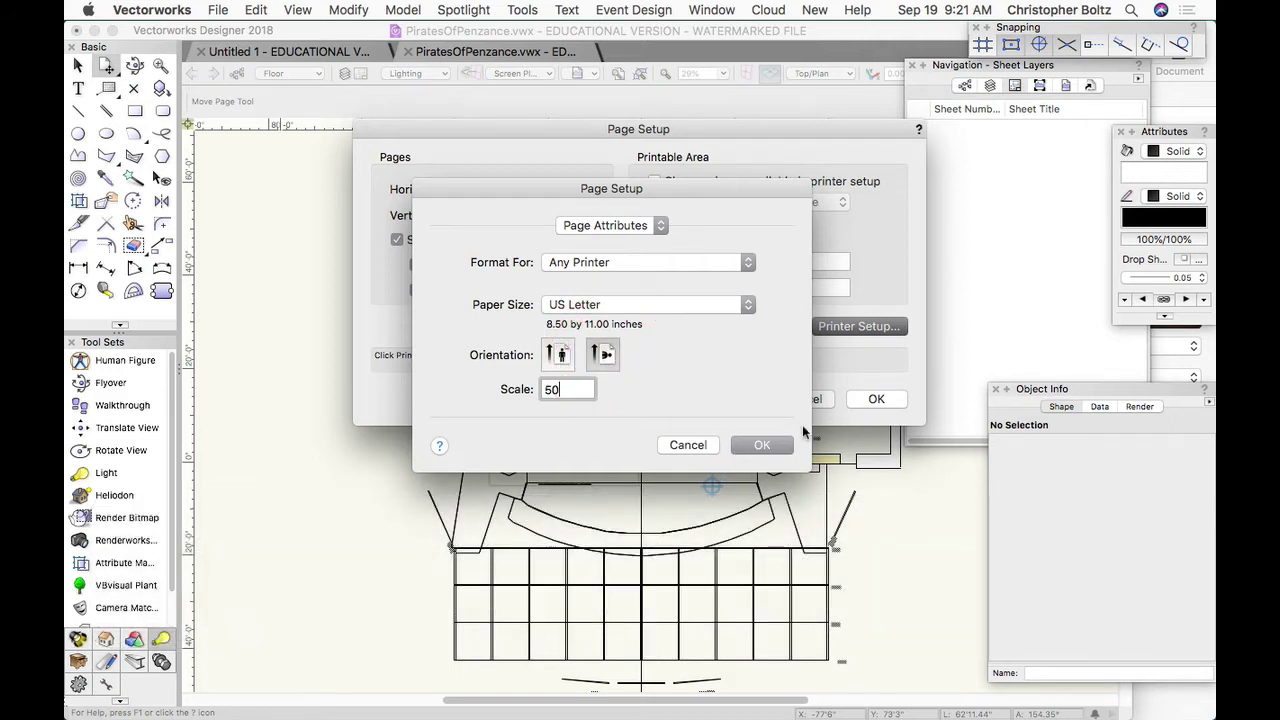
left_click(762, 445)
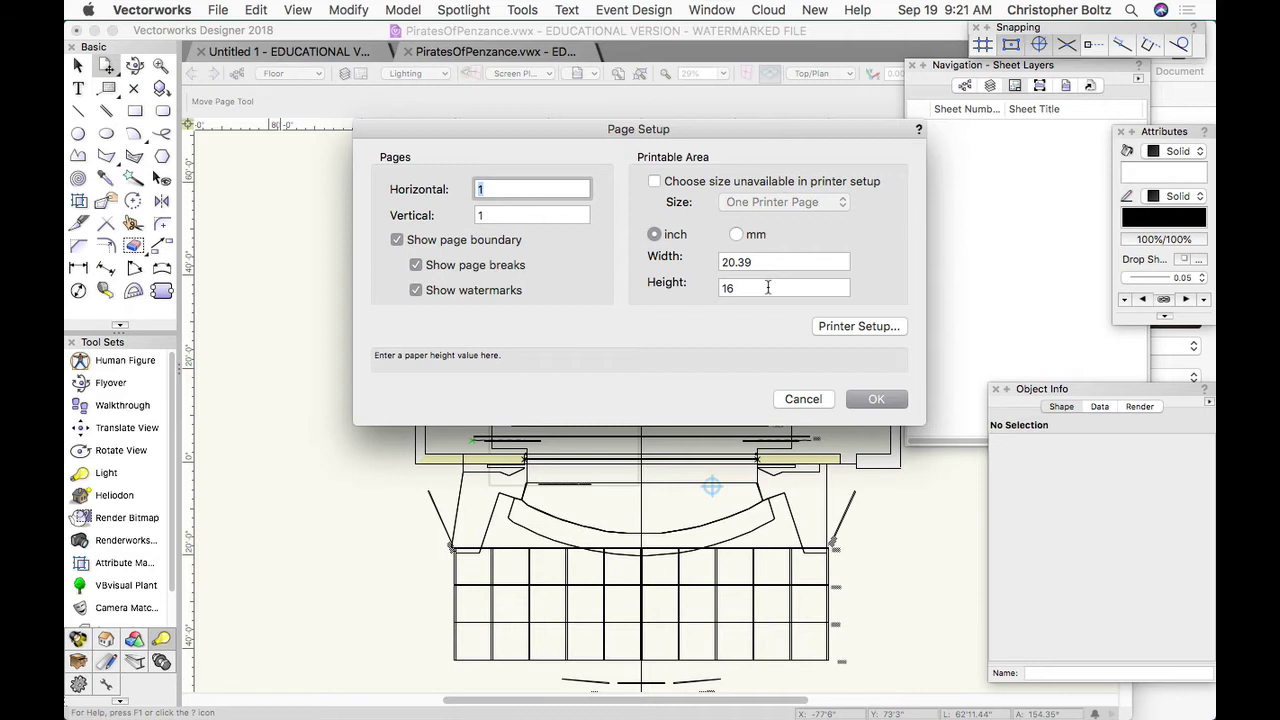
left_click(889, 398)
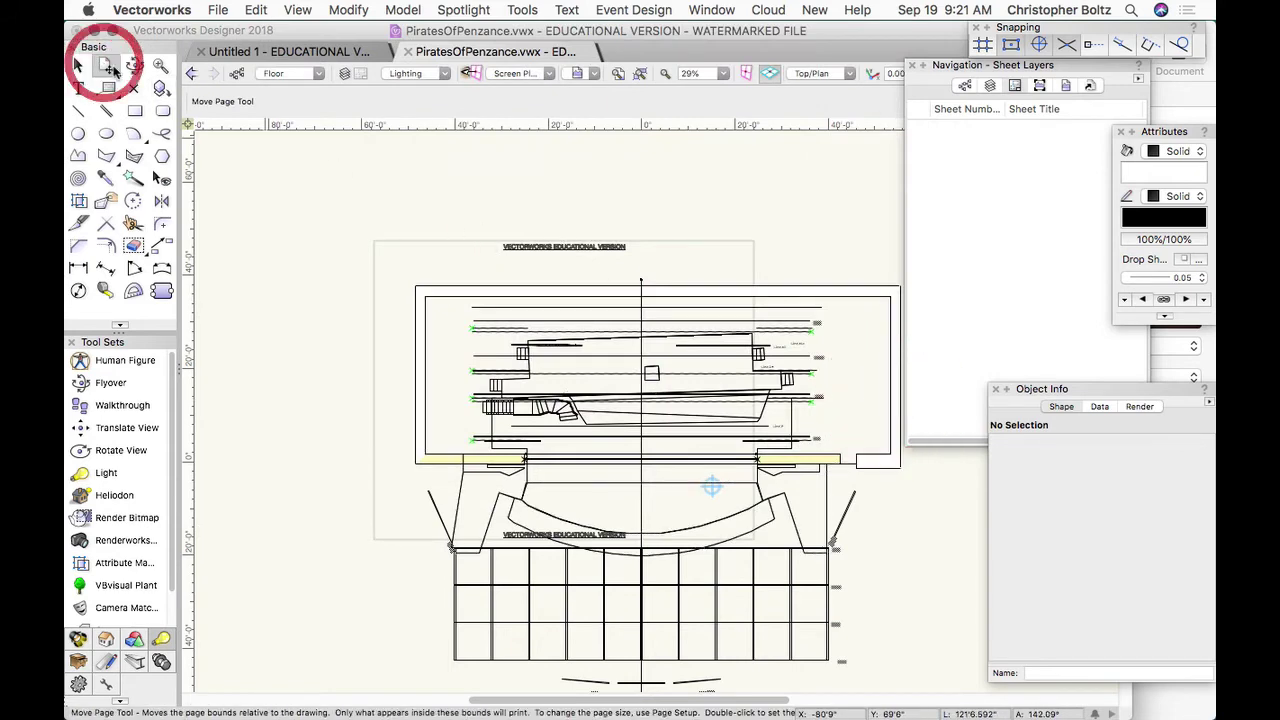
Move the enlarged page boundary so it is roughly centred on the stage centreline.
mouse_move(283, 213)
left_mouse_down()
mouse_move(348, 216)
mouse_move(354, 178)
mouse_move(351, 211)
mouse_move(378, 217)
mouse_move(369, 240)
left_mouse_up()
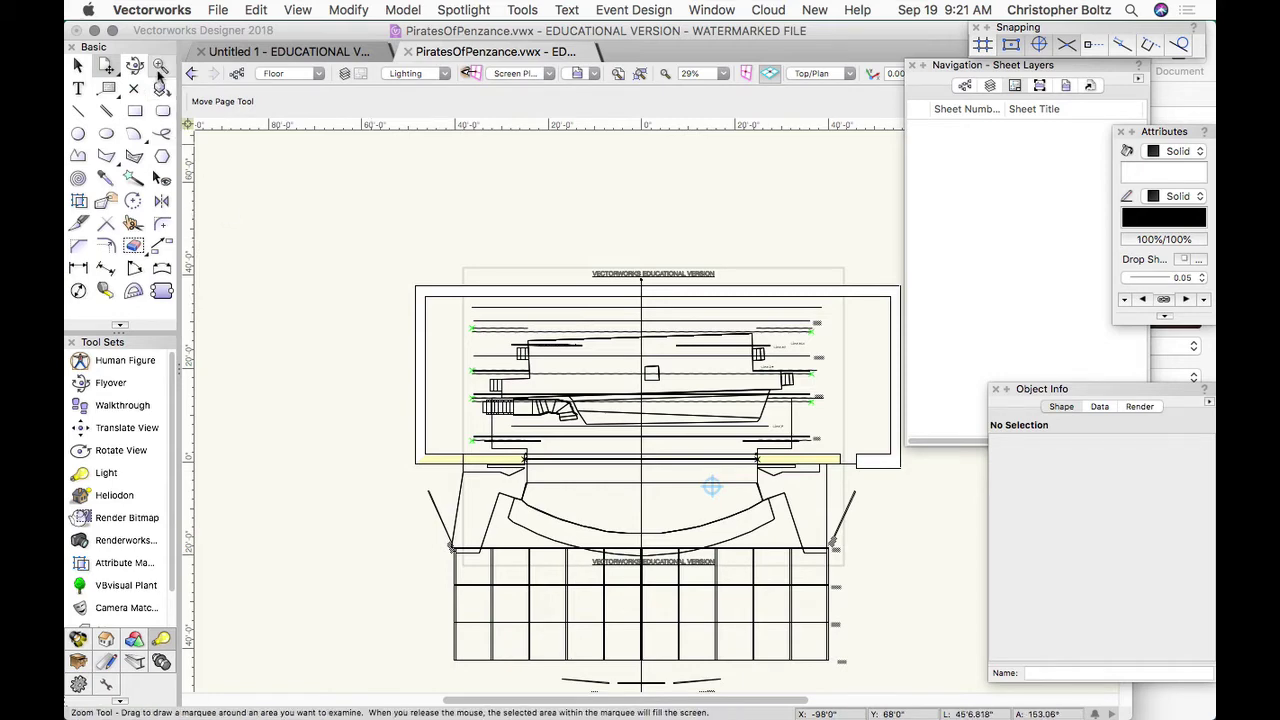
left_click(160, 66)
mouse_move(442, 276)
left_mouse_down()
mouse_move(624, 384)
mouse_move(860, 497)
left_mouse_up()
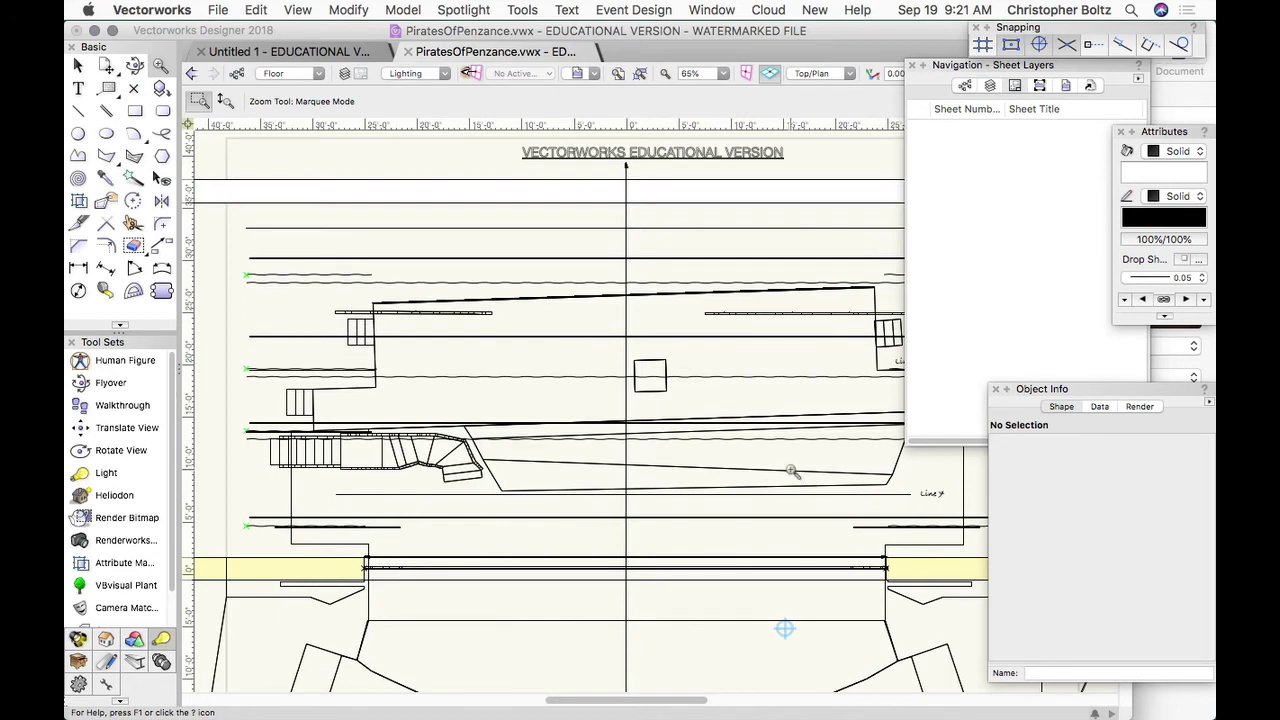
scroll(791, 471, "down", 2)
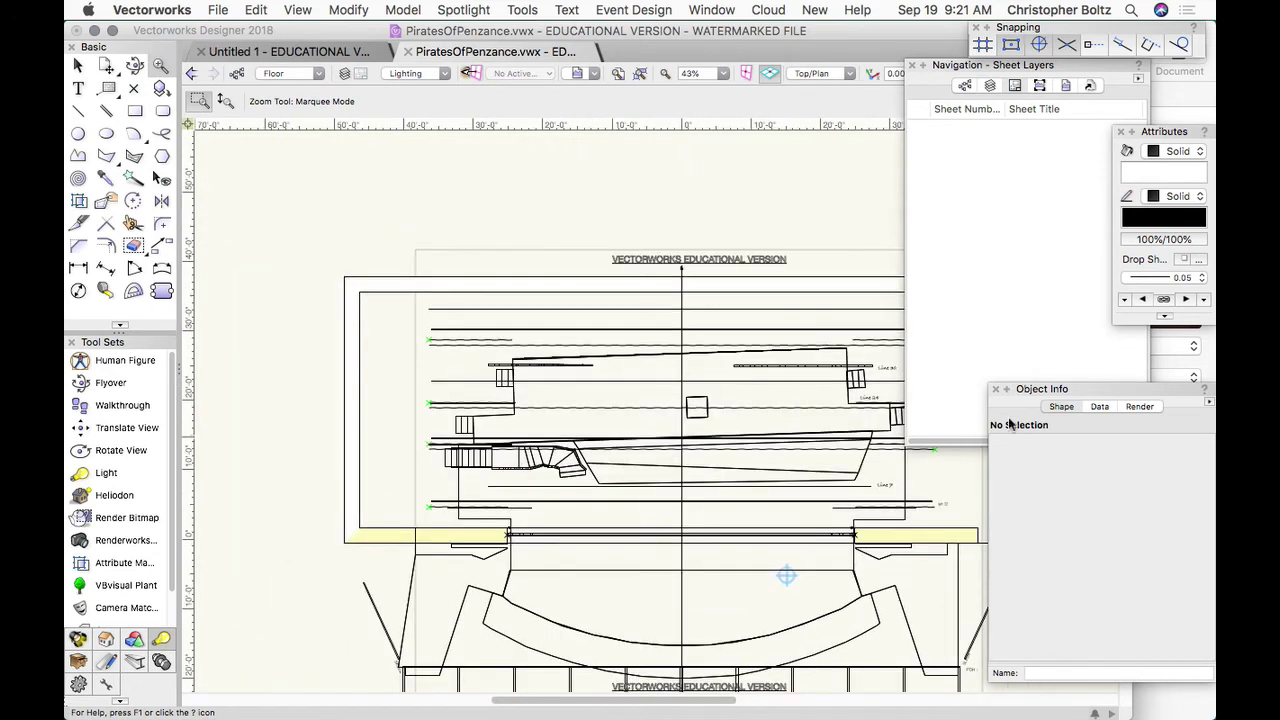
Display the class list in the Navigation palette, close the palette and reopen it.
left_click(958, 70)
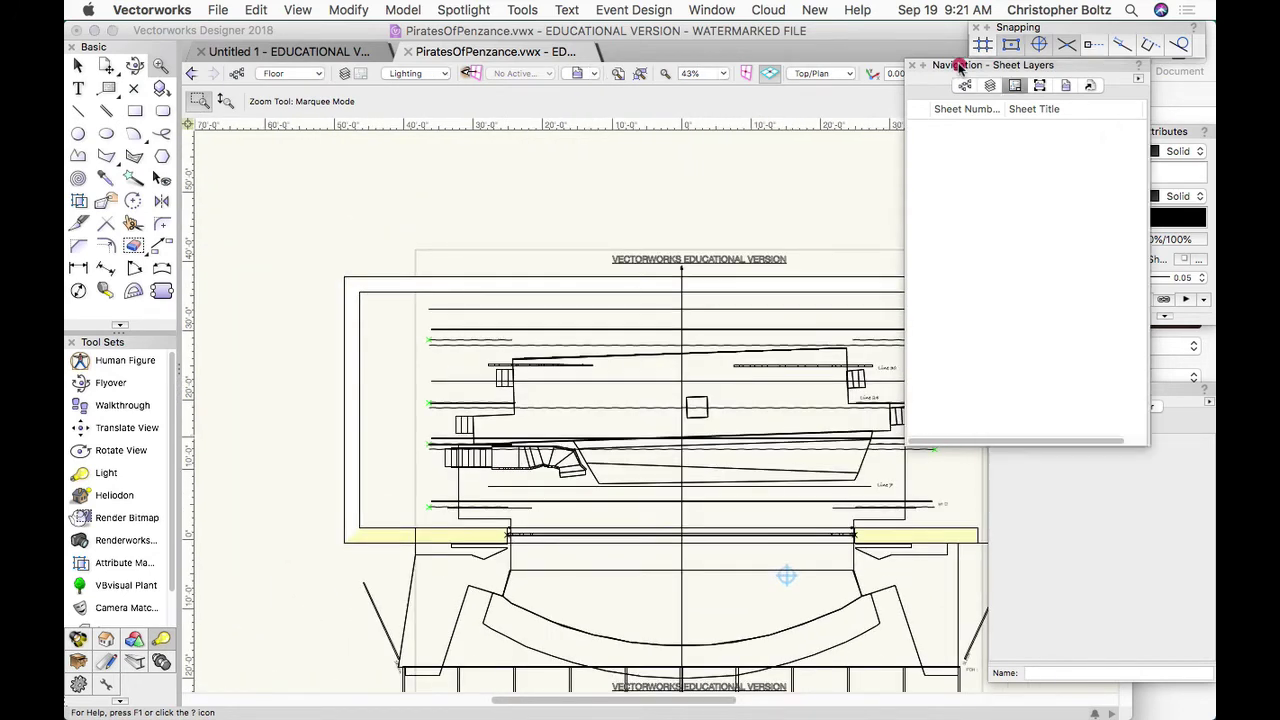
left_click(963, 86)
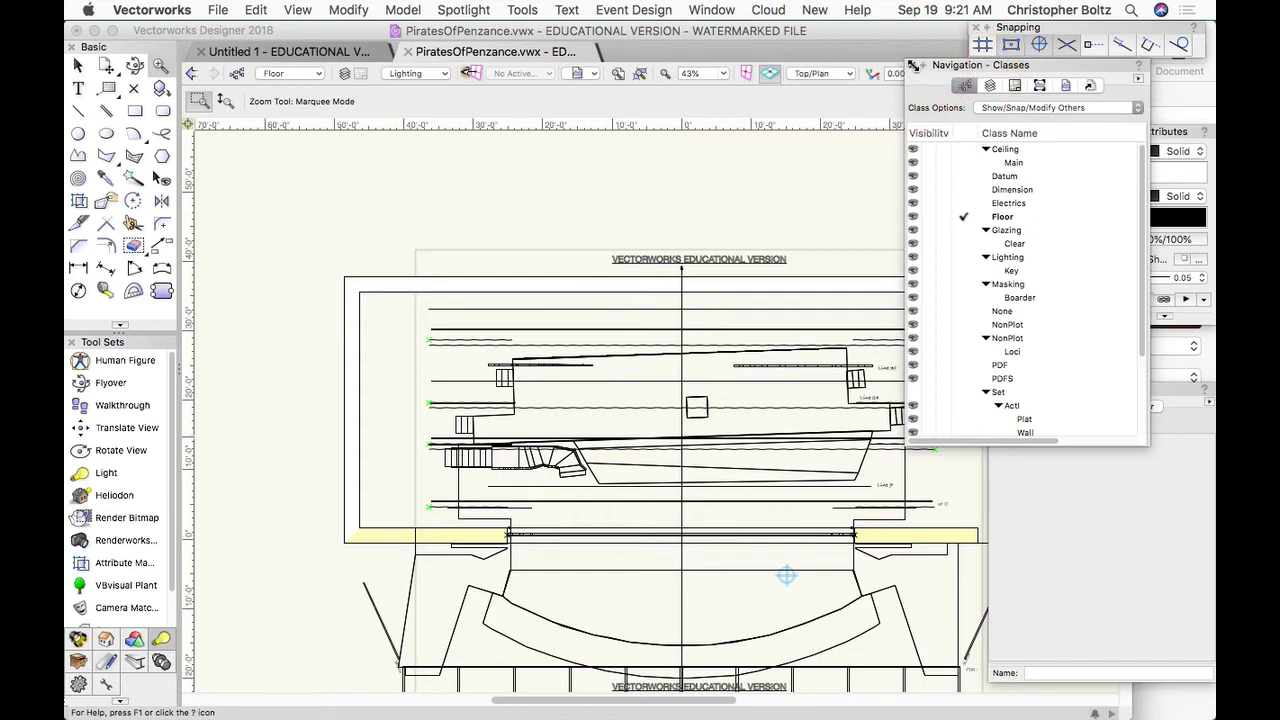
left_click(912, 65)
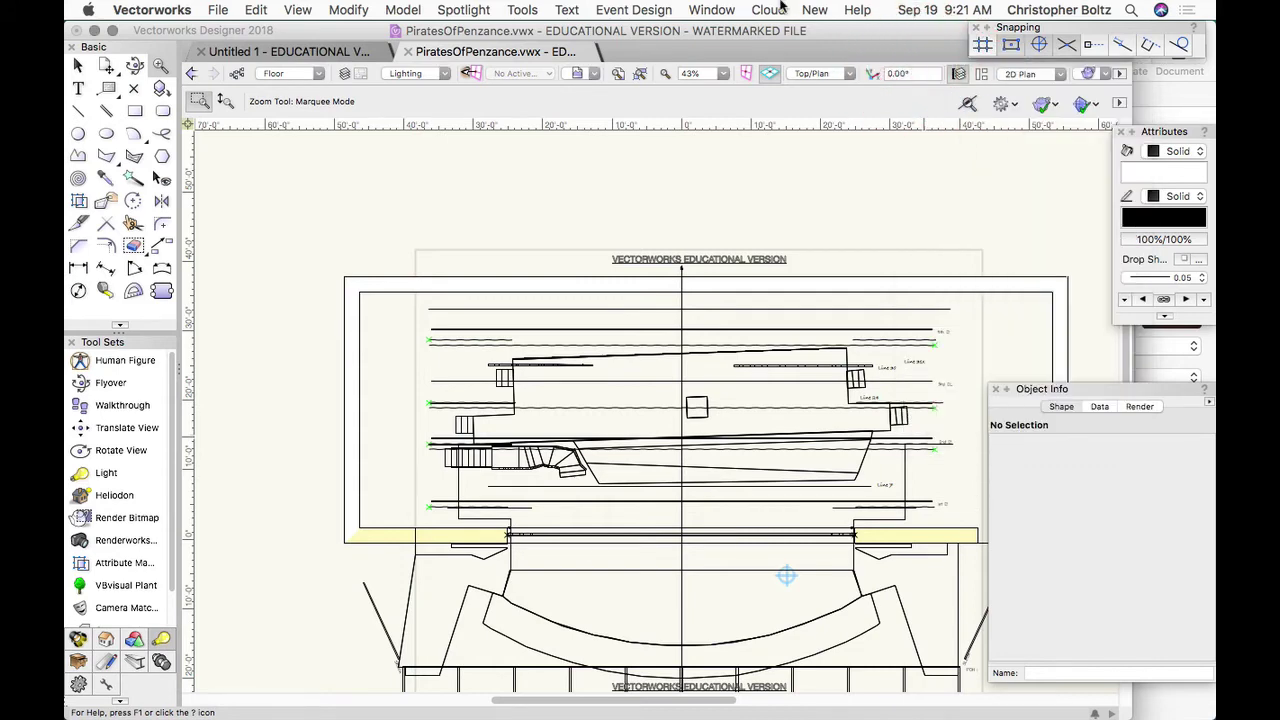
left_click(711, 10)
mouse_move(720, 31)
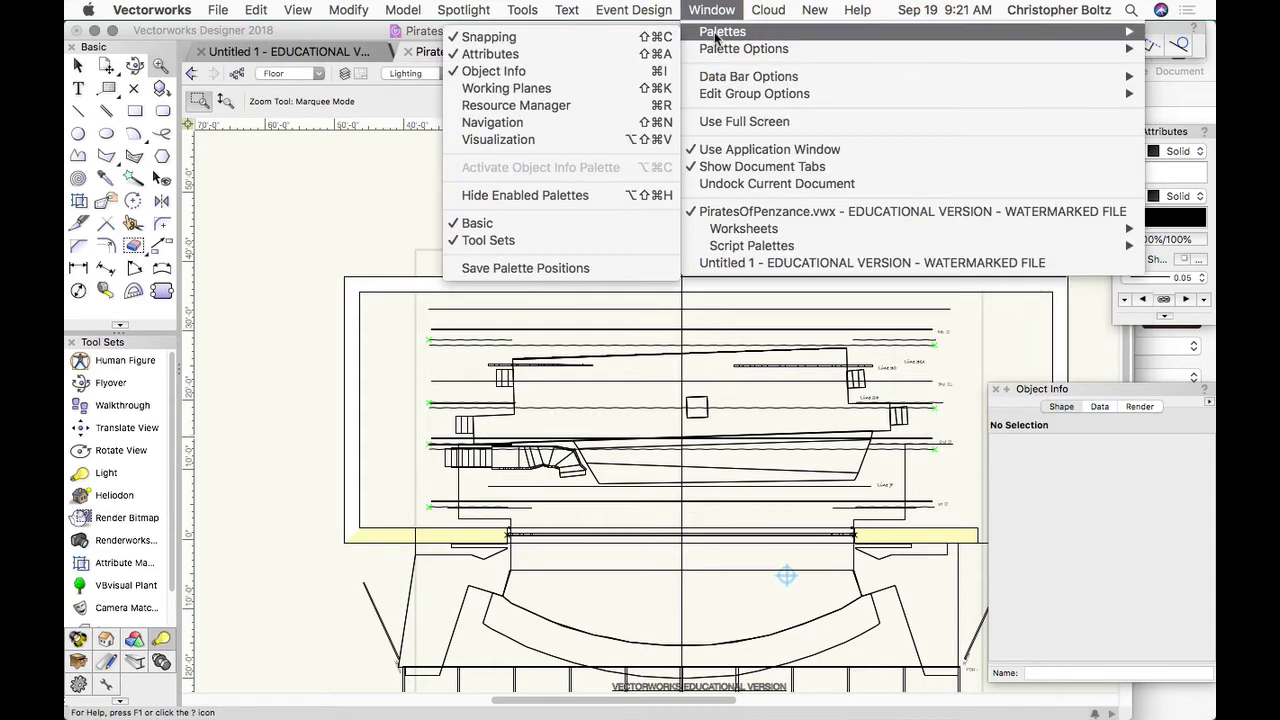
left_click(568, 124)
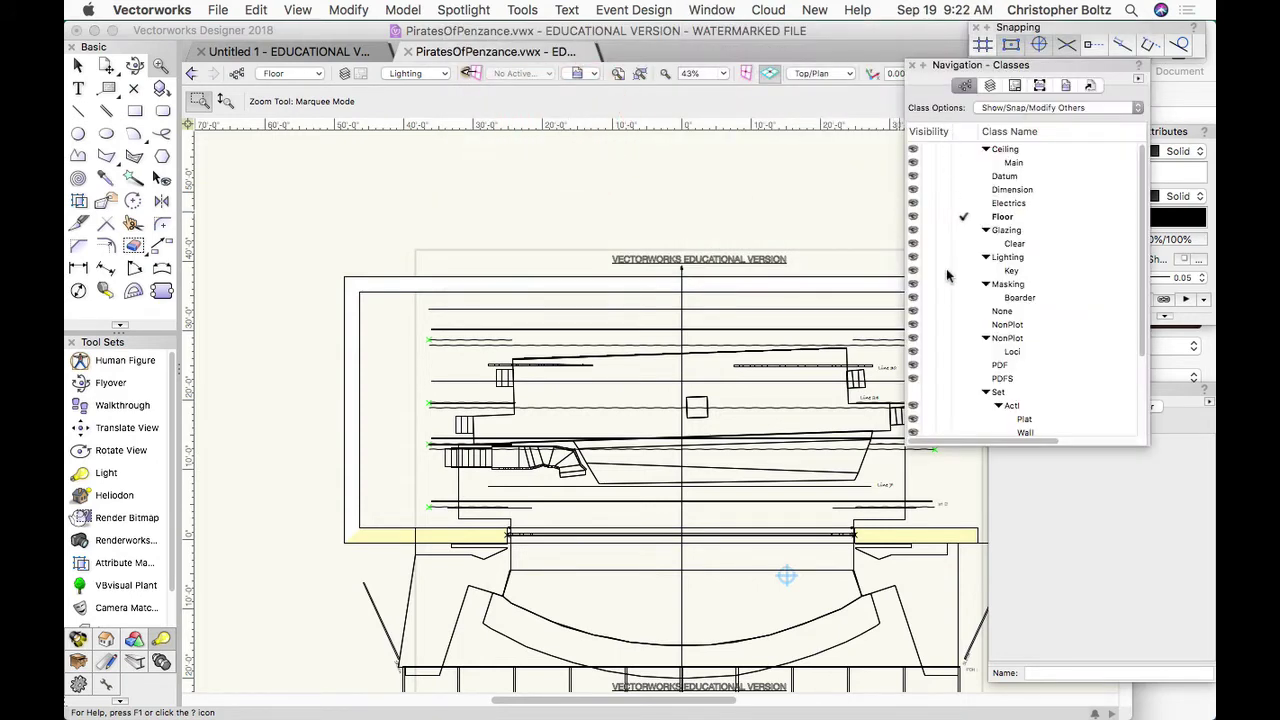
Make the Set-ActI classes invisible and the Set-ActII classes visible, including their Plat and Wall subclasses.
scroll(948, 276, "down", 3)
scroll(948, 276, "down", 1)
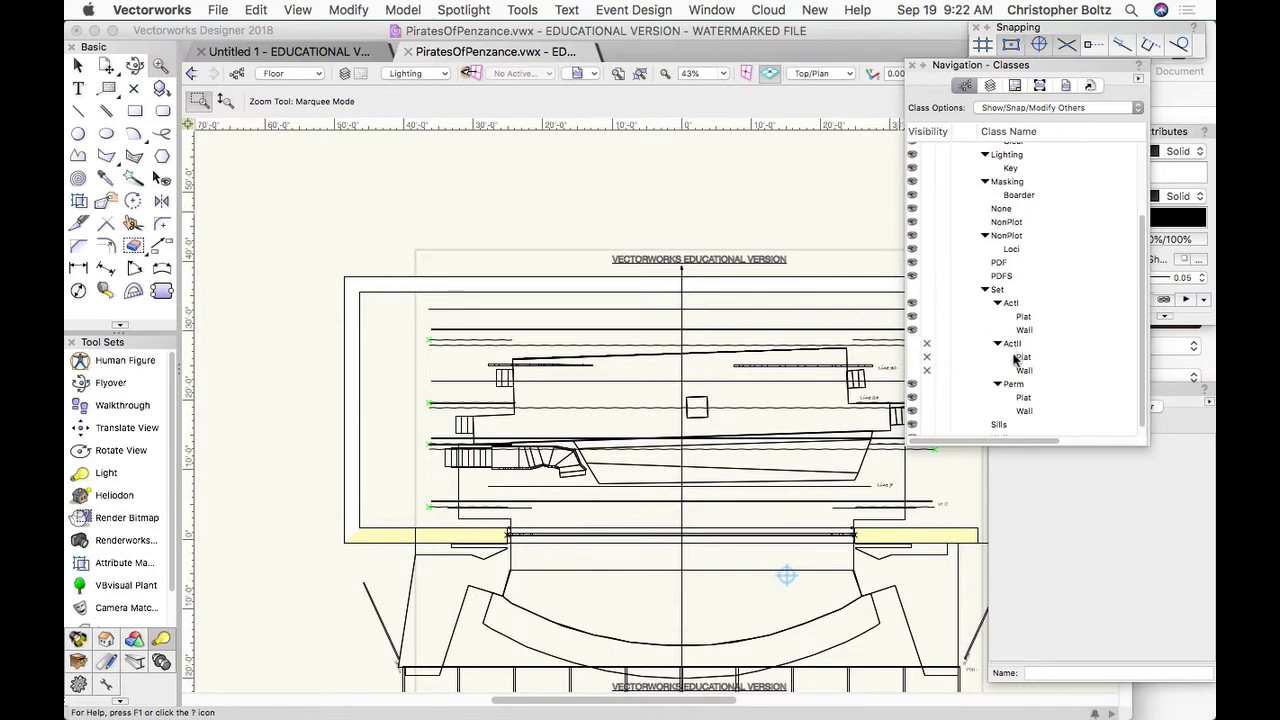
left_click(926, 304)
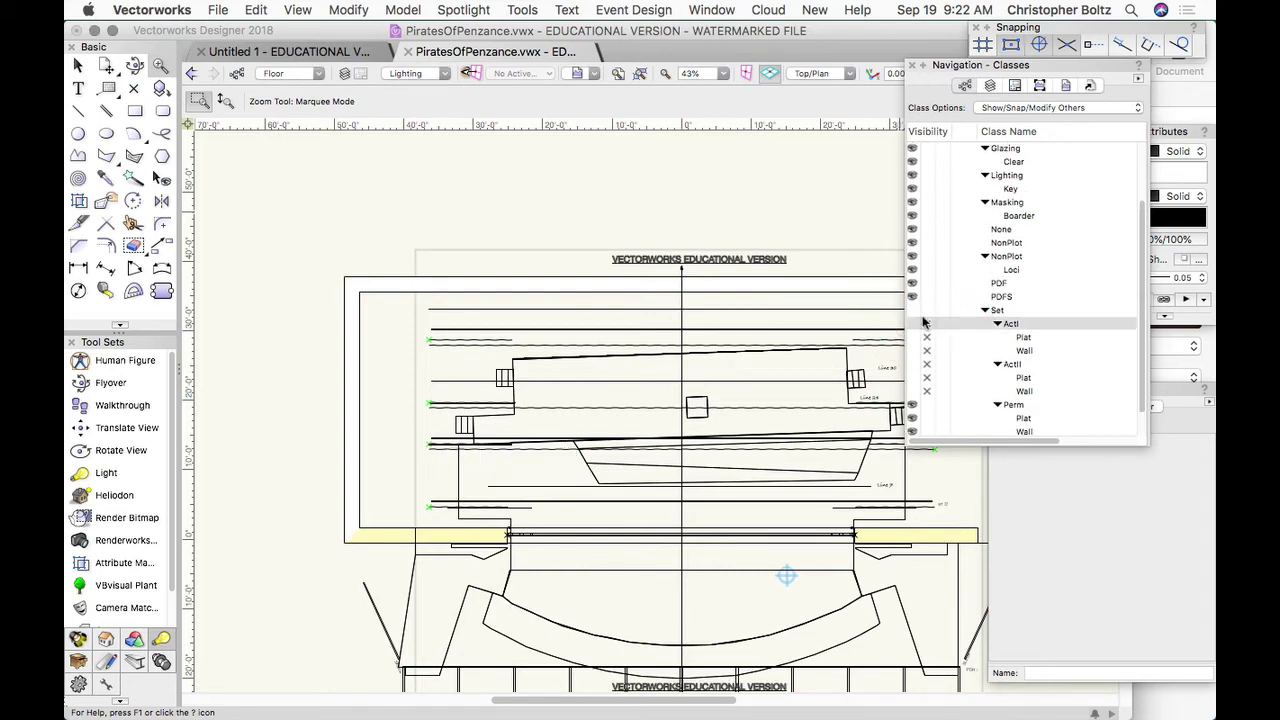
left_click(918, 369)
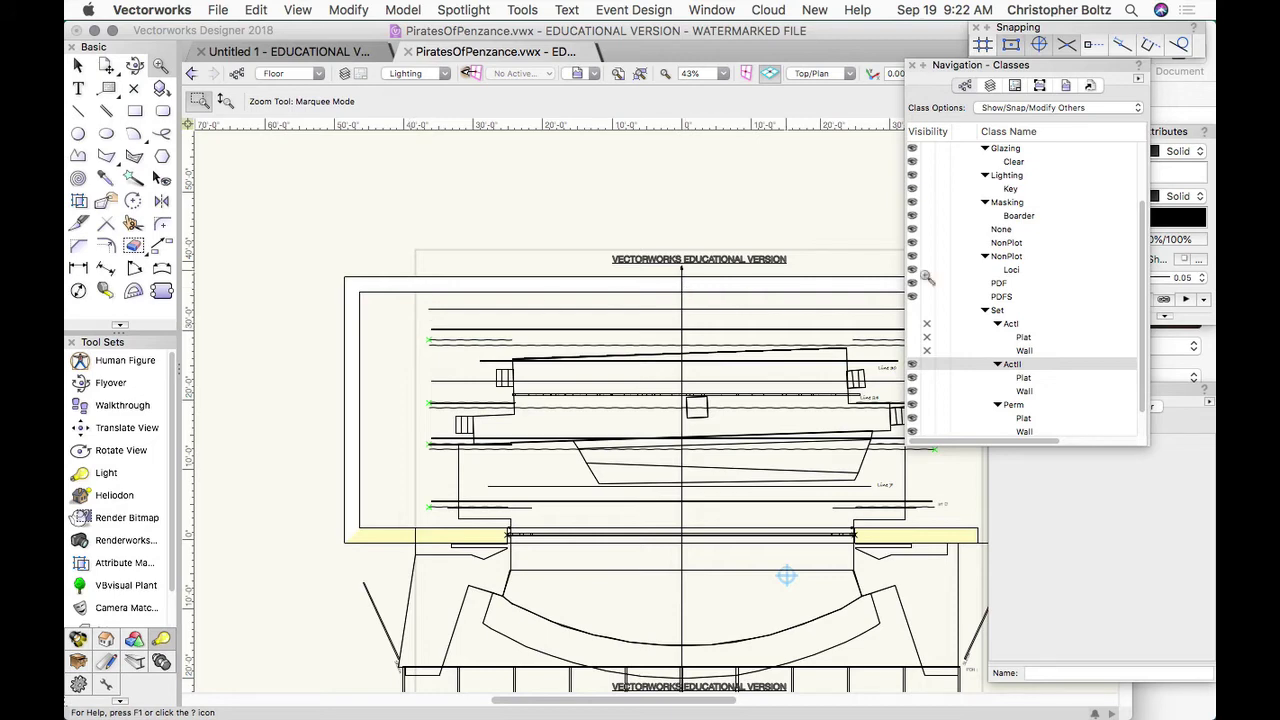
Make the Electrics class invisible and look through the rest of the class list.
scroll(978, 297, "up", 3)
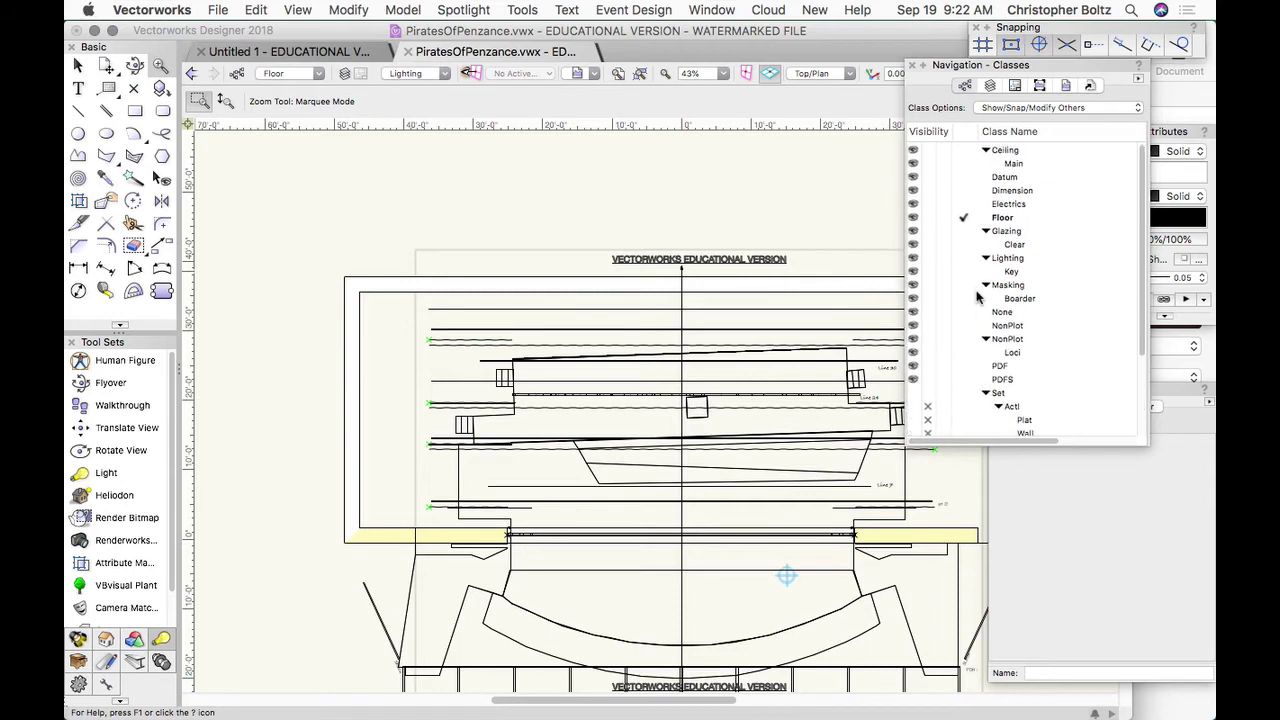
left_click(927, 206)
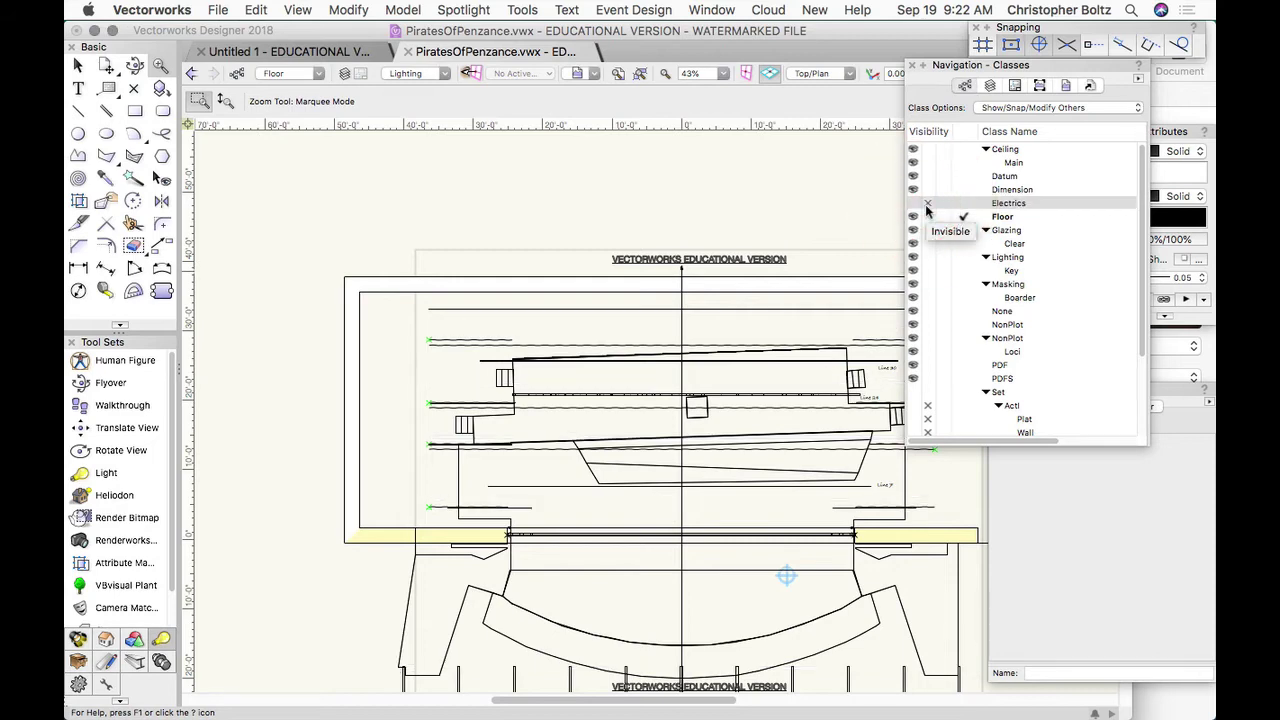
scroll(950, 255, "down", 3)
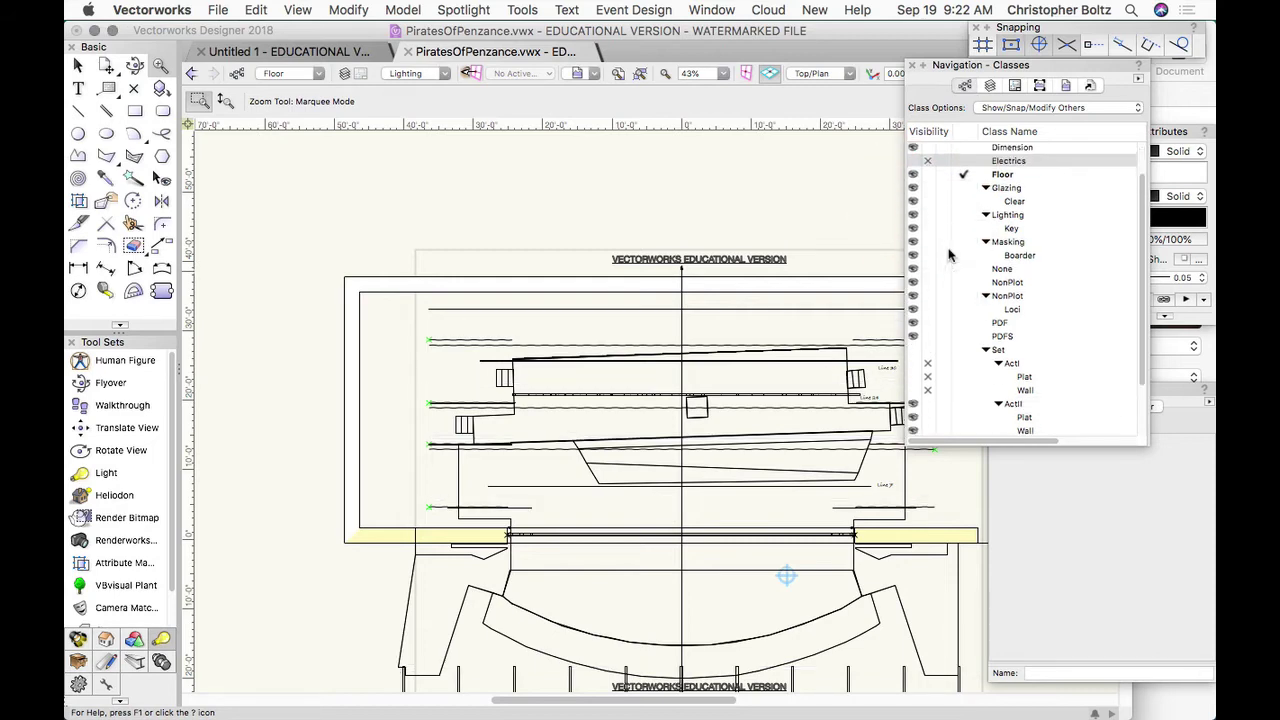
scroll(950, 255, "up", 2)
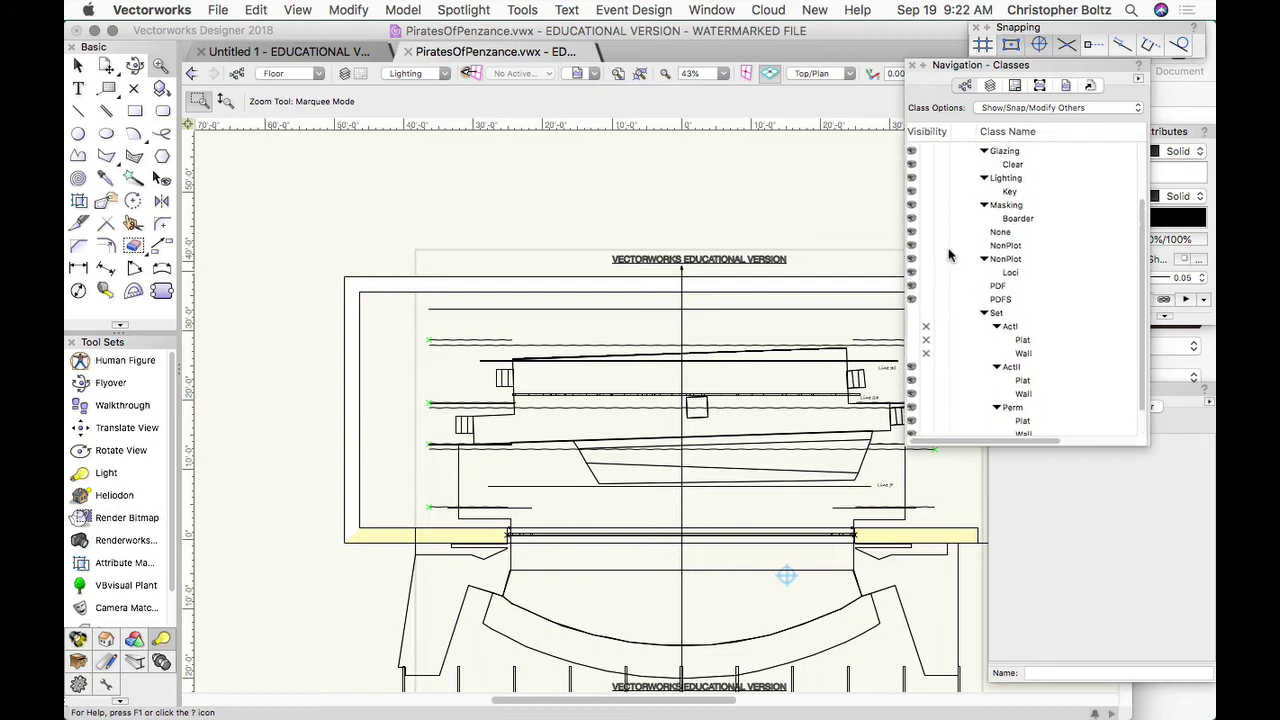
scroll(950, 255, "up", 3)
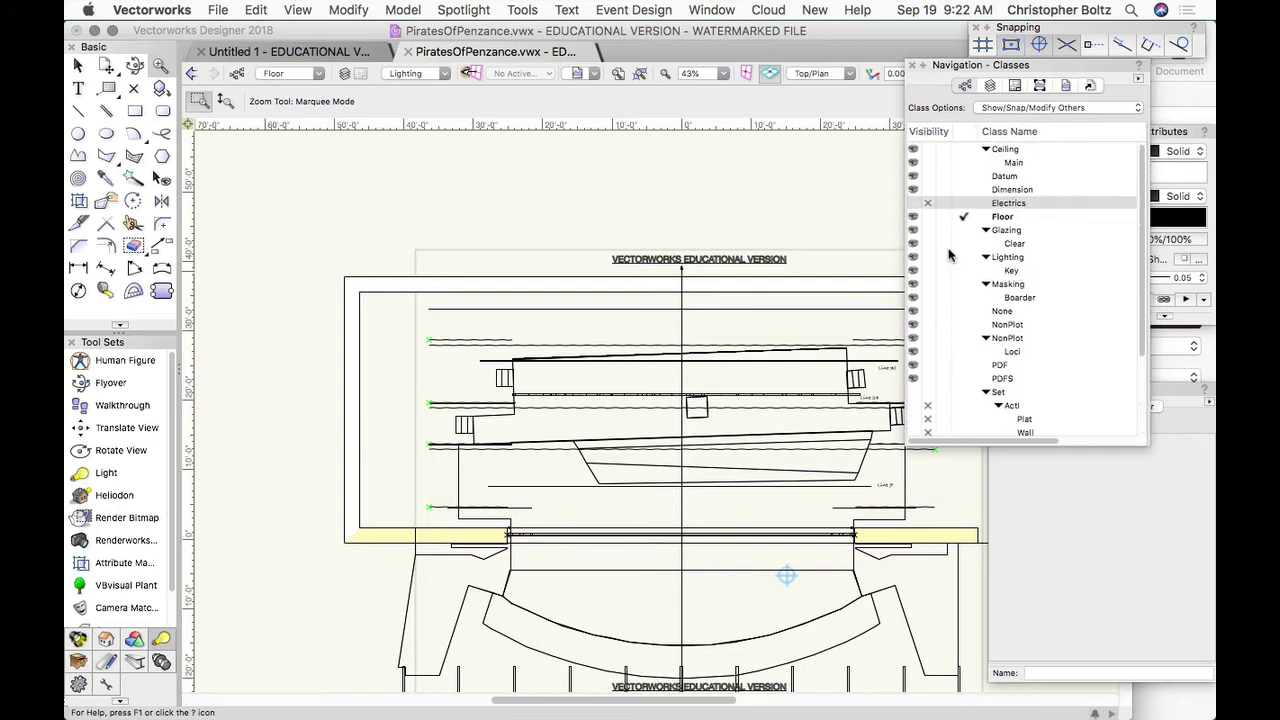
scroll(950, 255, "down", 4)
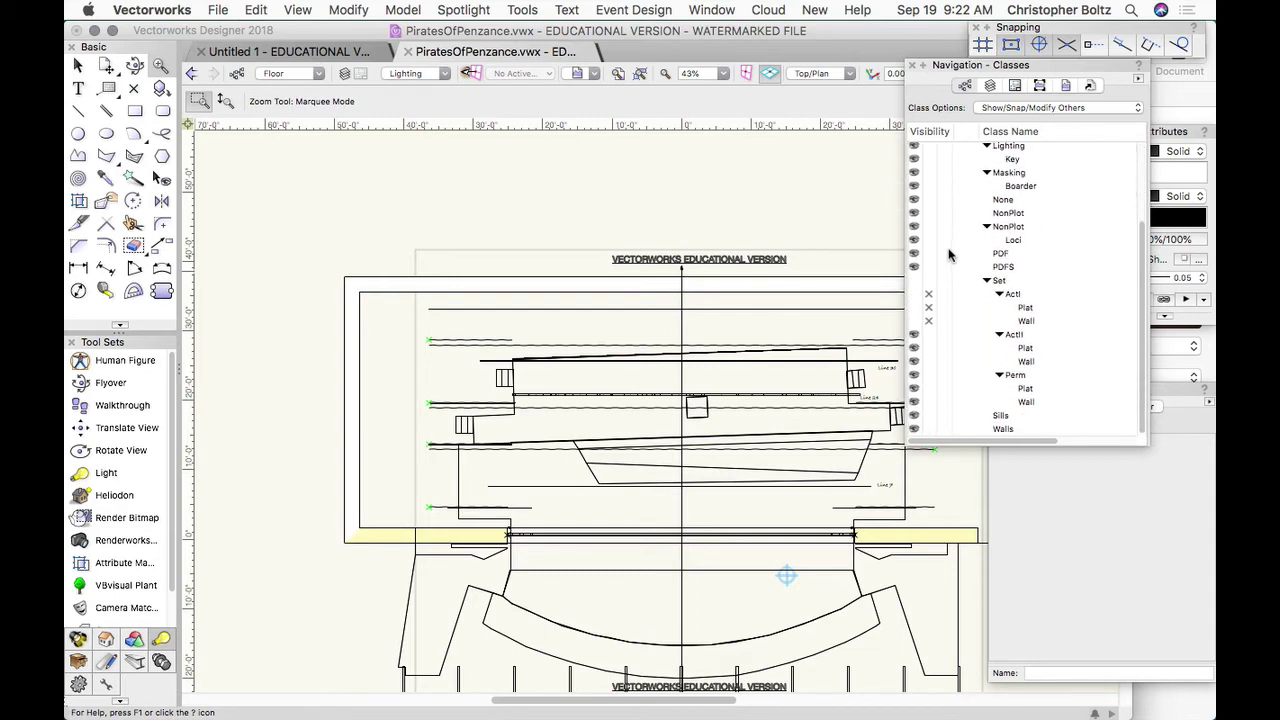
Pan the plan to bring the area in front of the stage into view.
key("h")
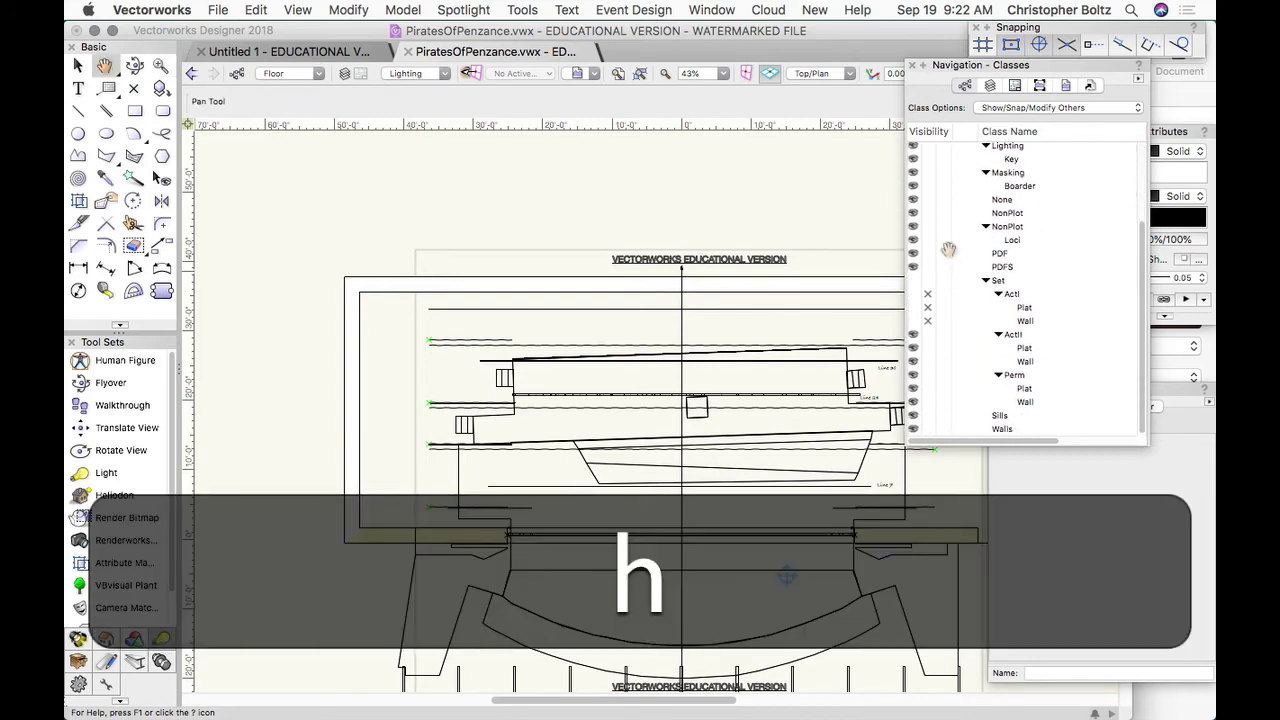
scroll(780, 466, "down", 5)
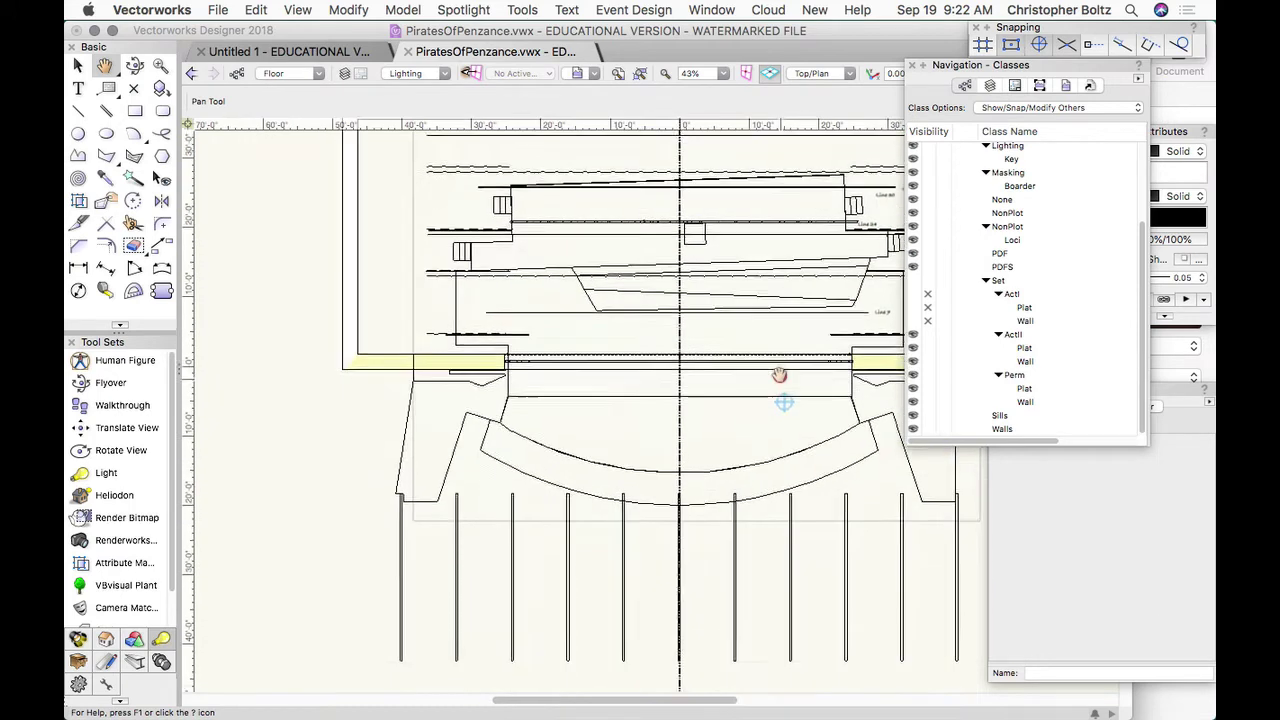